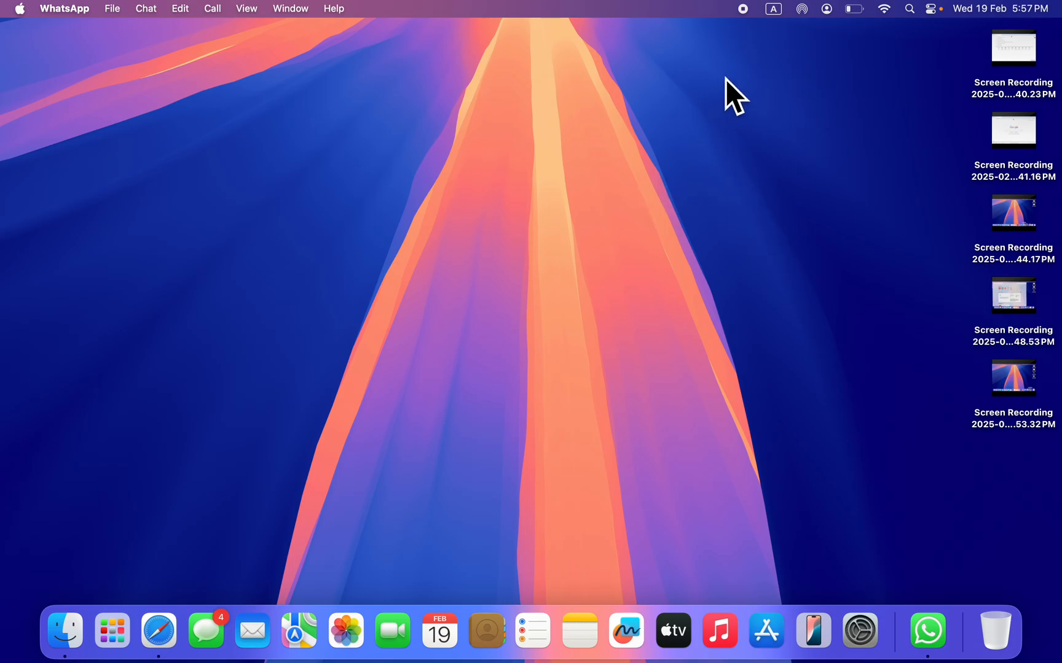
Go to Privacy & Security and view the Microphone access list showing Google Chrome
click(861, 620)
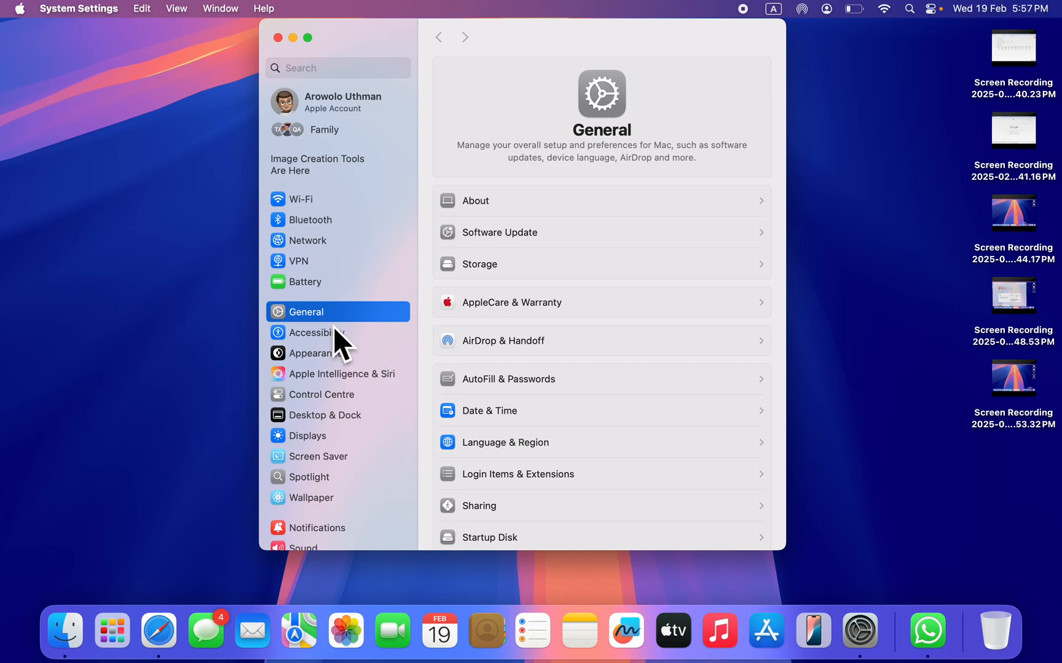
scroll(333, 325, down, 8)
scroll(333, 326, down, 3)
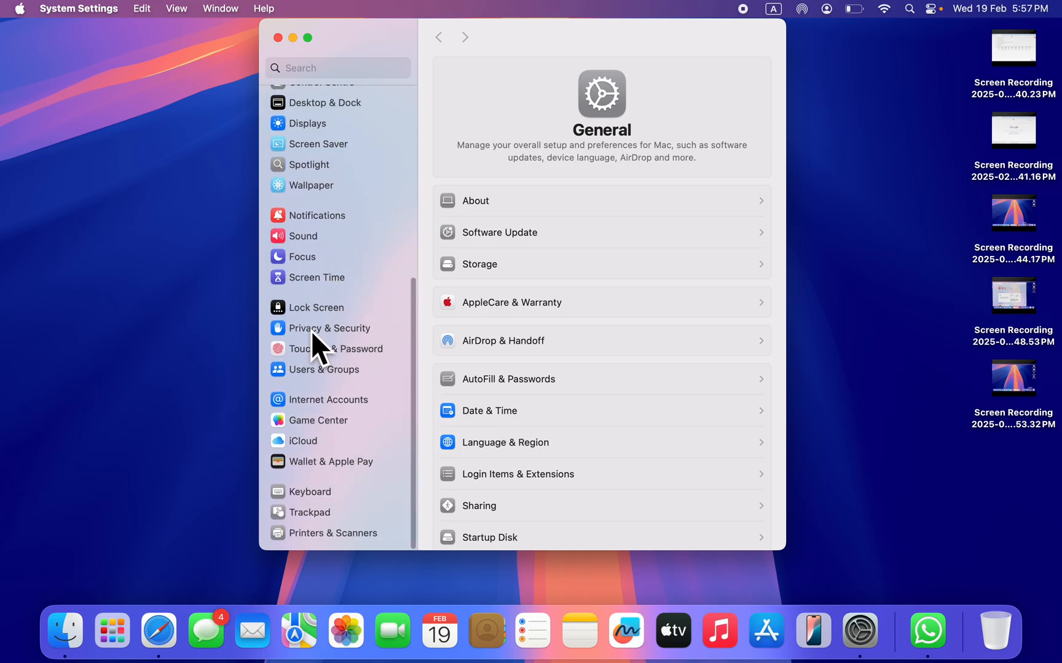
click(345, 333)
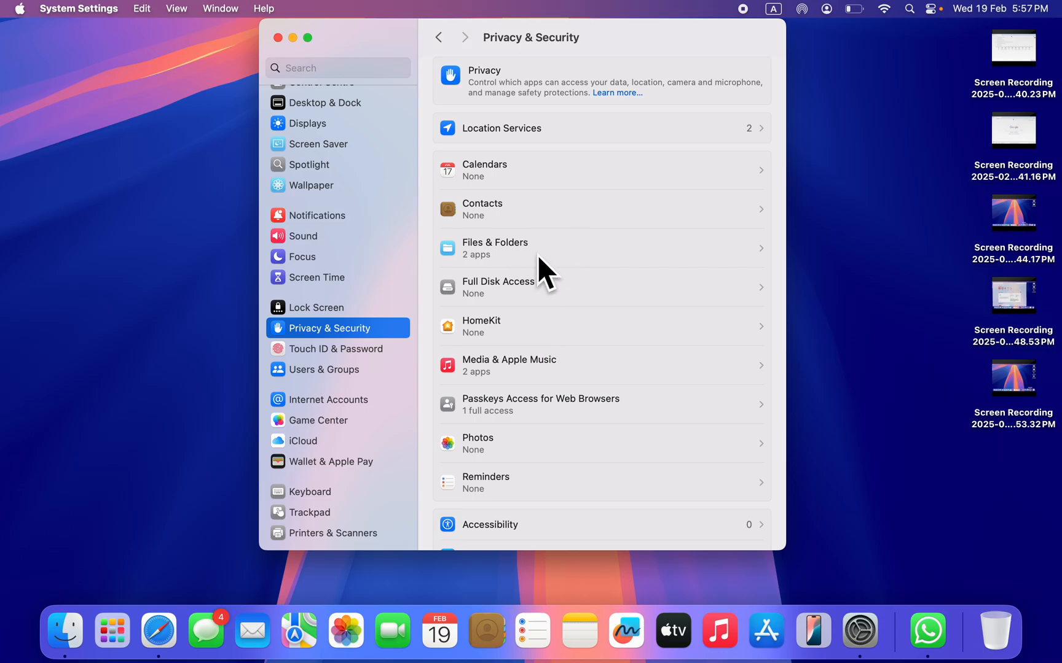
scroll(536, 255, down, 4)
scroll(537, 255, down, 5)
scroll(537, 255, down, 3)
scroll(537, 255, down, 2)
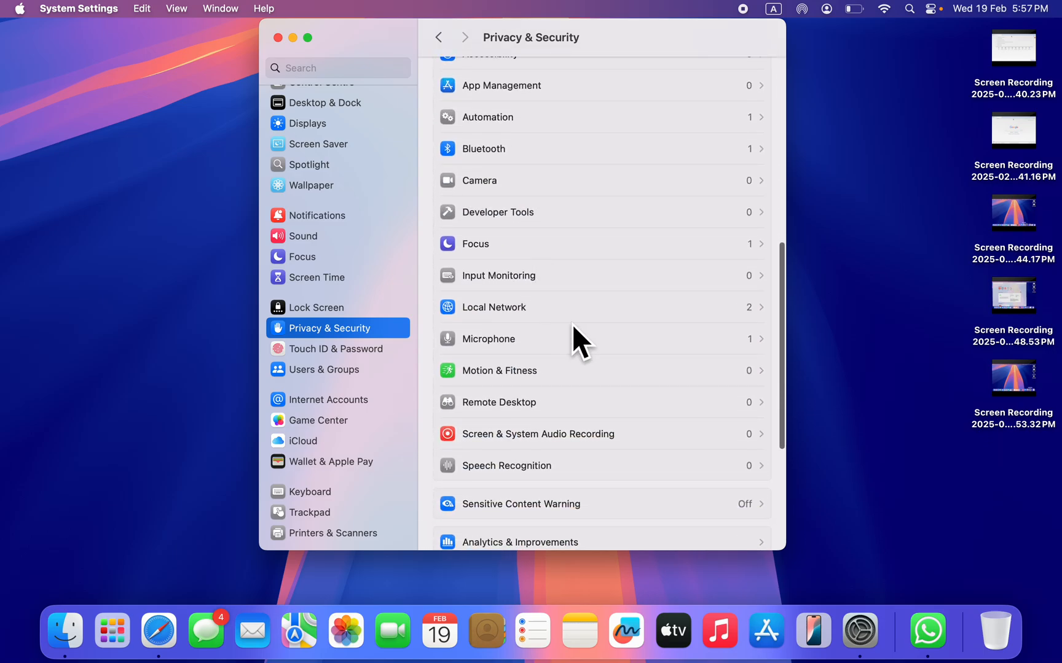
click(564, 336)
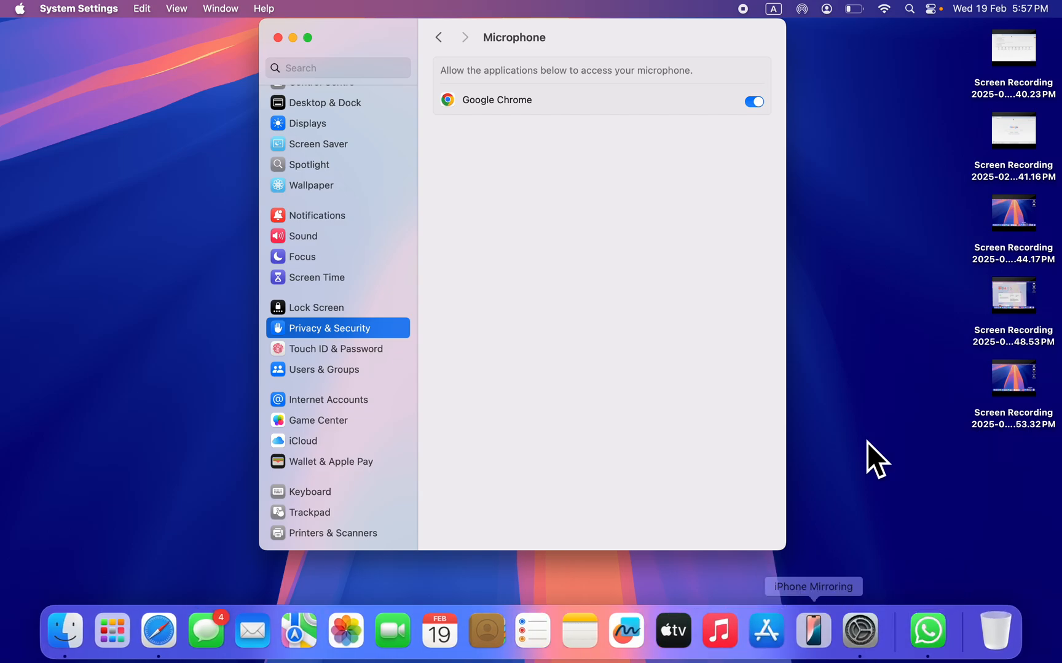
Bring the WhatsApp chat window to the front over the Microphone settings
click(929, 630)
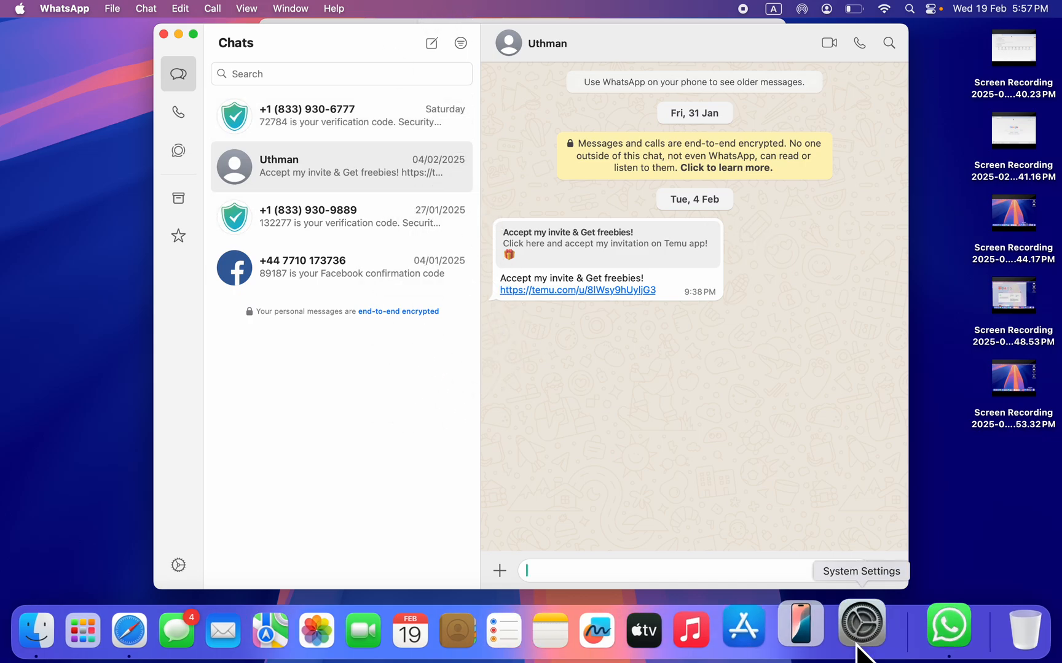
Start a voice message and allow WhatsApp to use the microphone when prompted
click(887, 570)
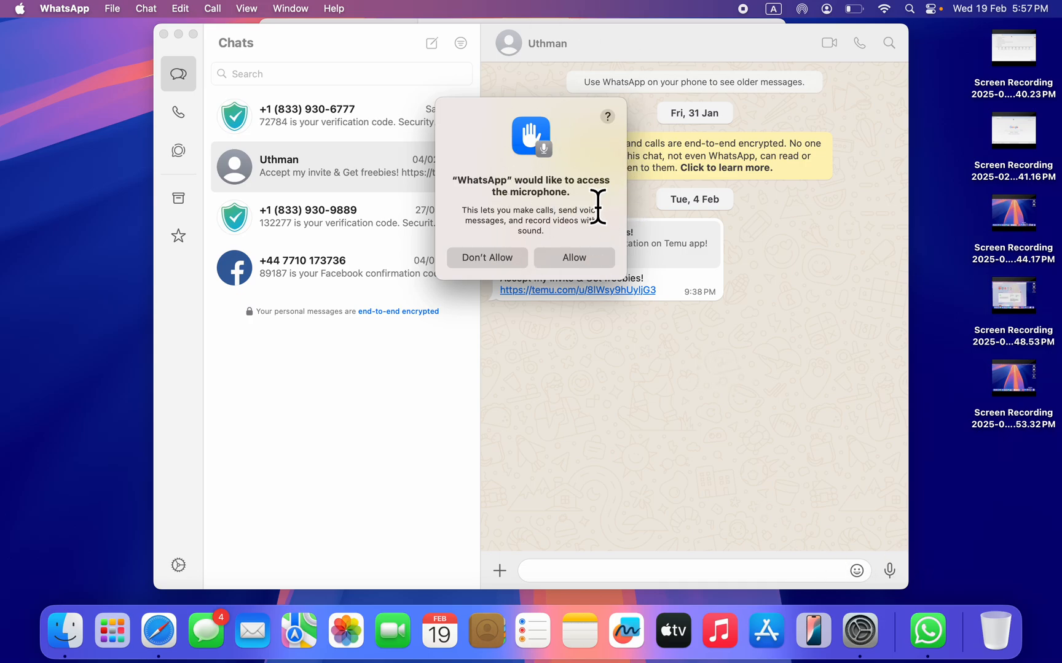
click(574, 256)
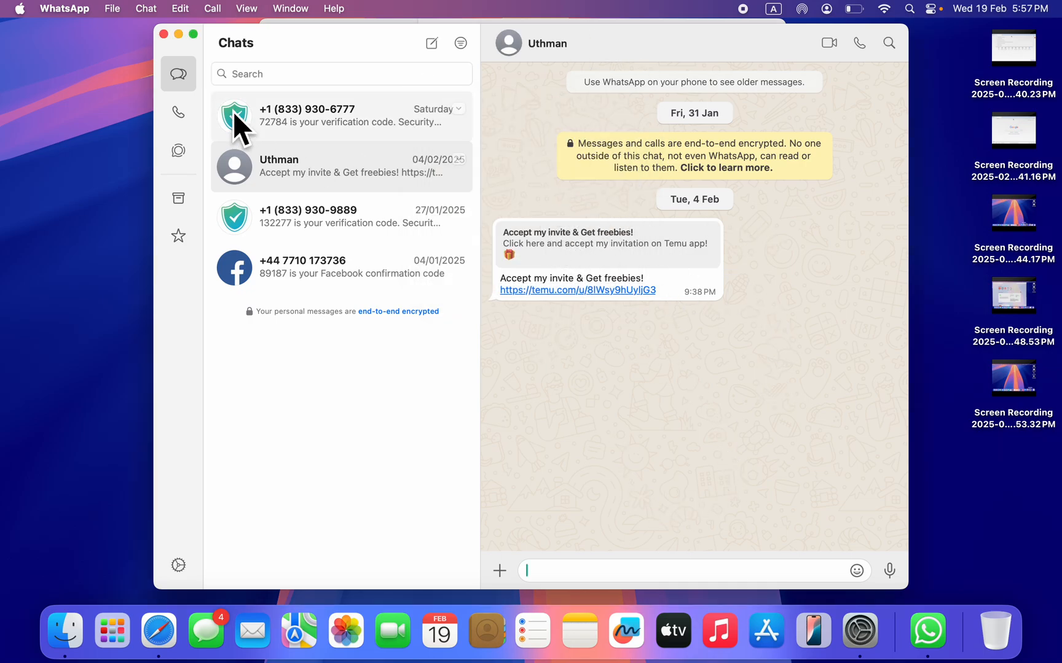
Confirm WhatsApp is listed with microphone access on, then return to the WhatsApp chat
click(164, 34)
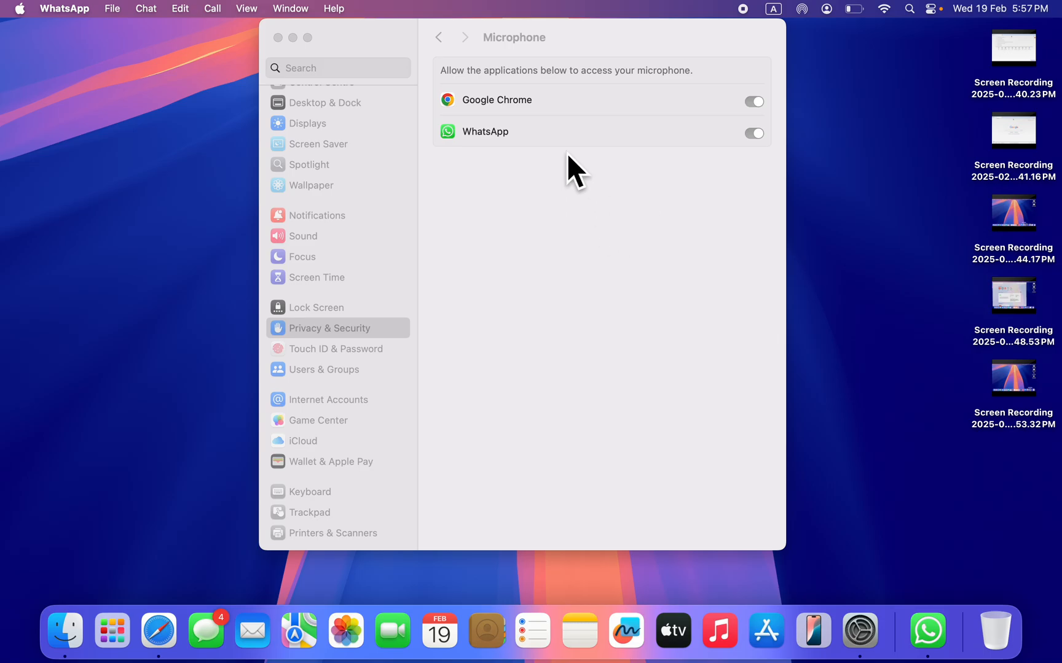
click(616, 231)
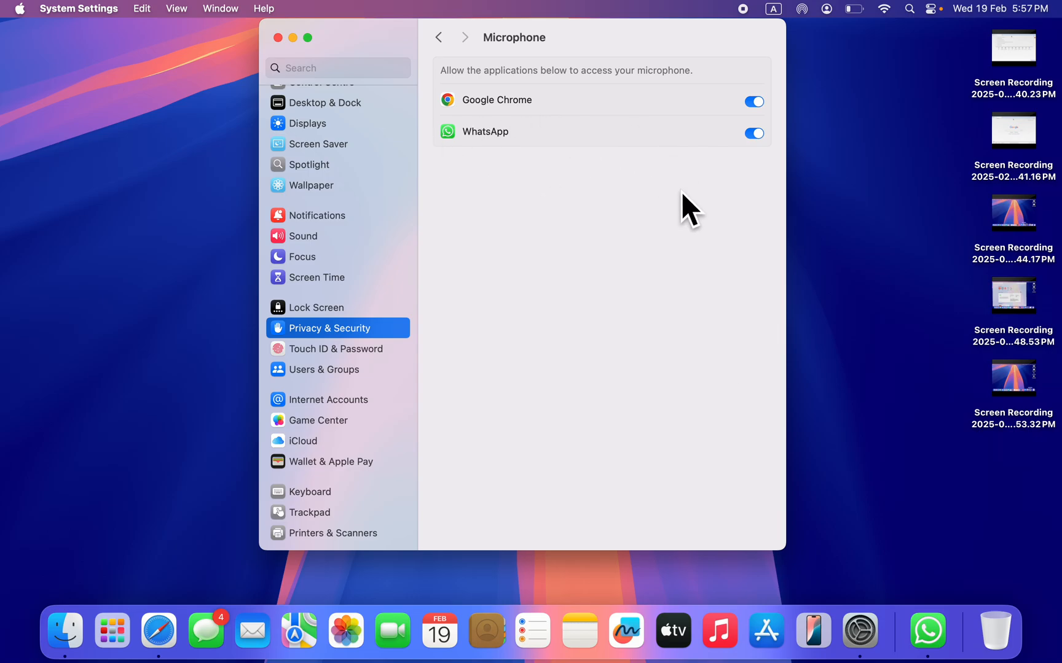
click(913, 613)
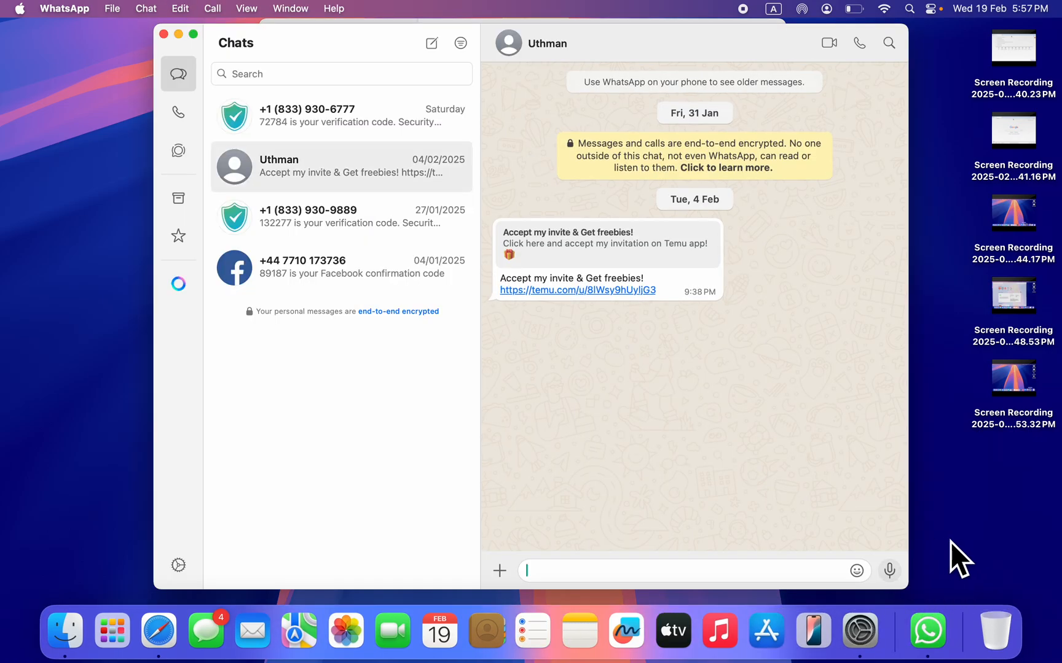
Record a short voice message and send it in the chat with Uthman
click(890, 570)
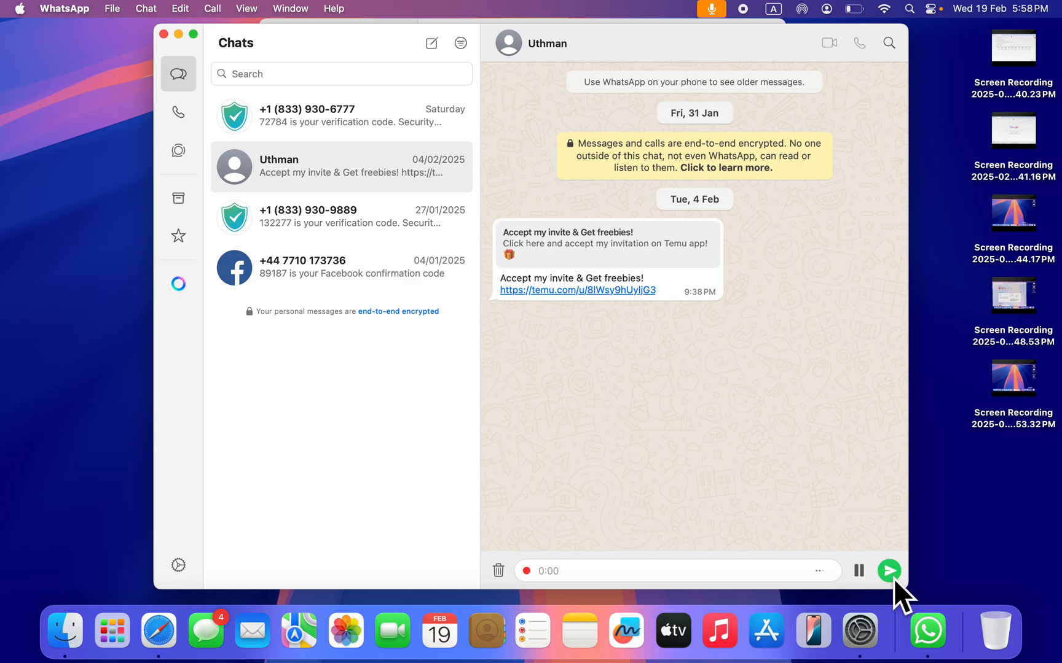
click(889, 570)
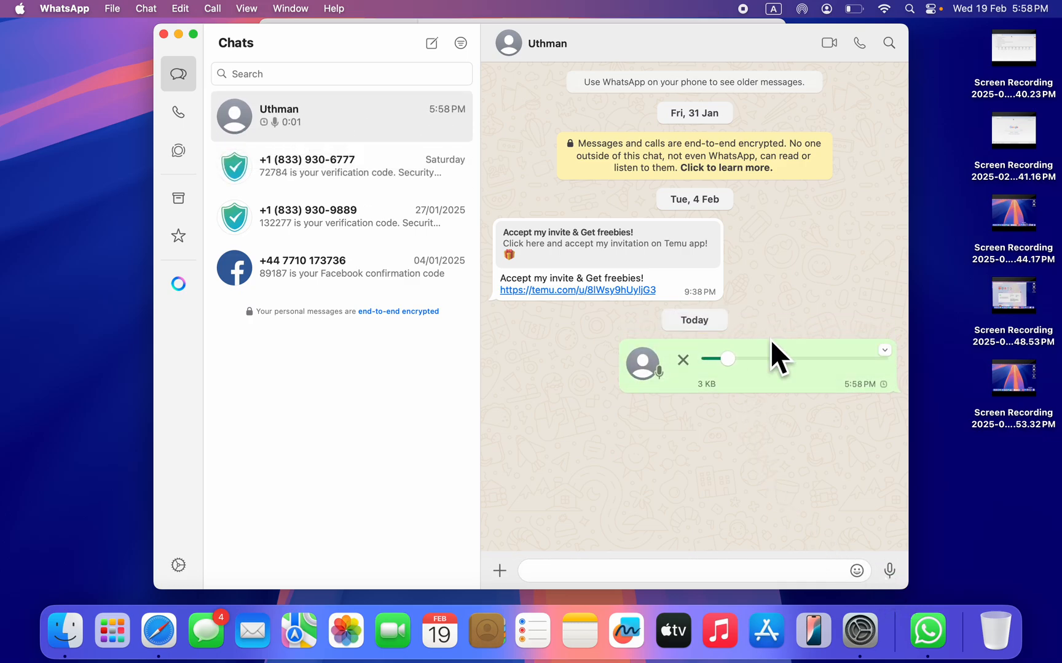